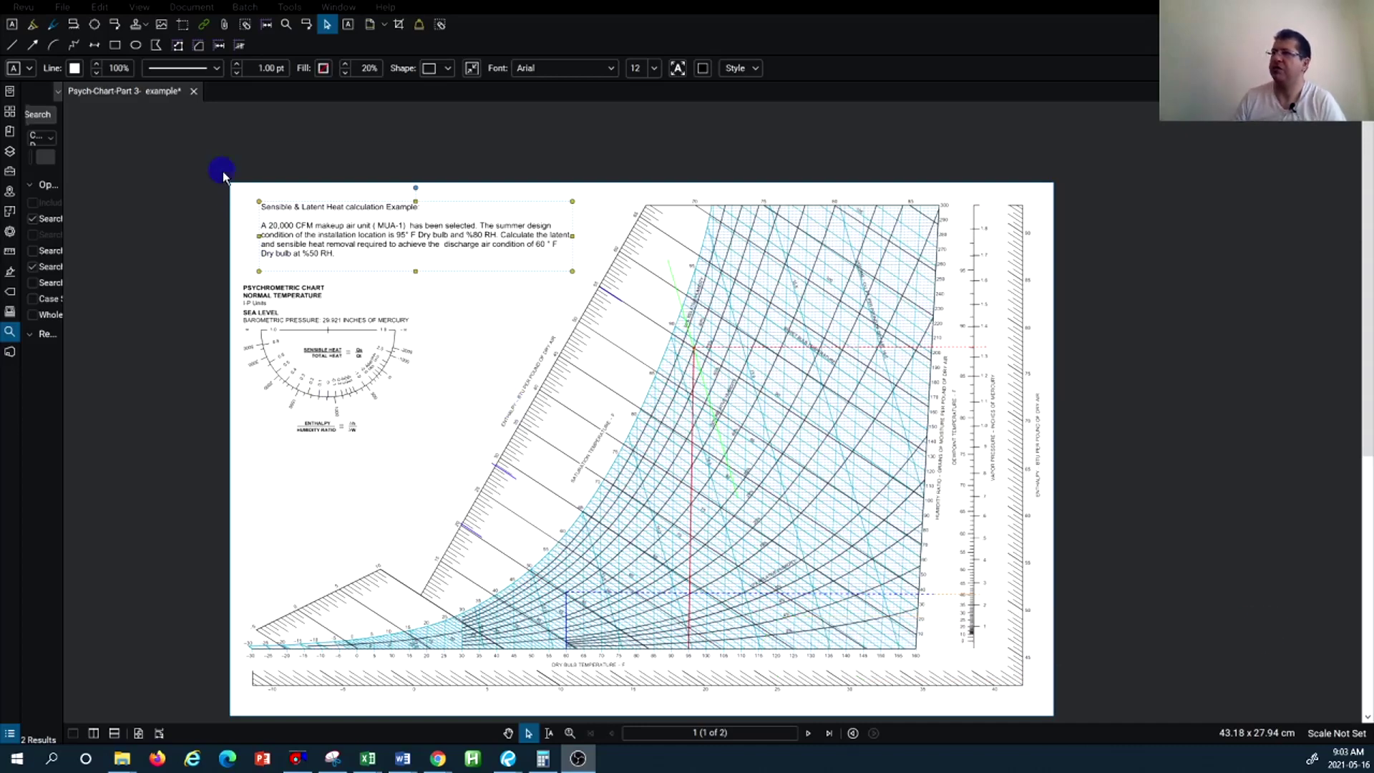
Step: Stretch the blue line at 55 BTU/lb to the red 95°F / 80% RH state point
scroll(236, 186, "up", 4)
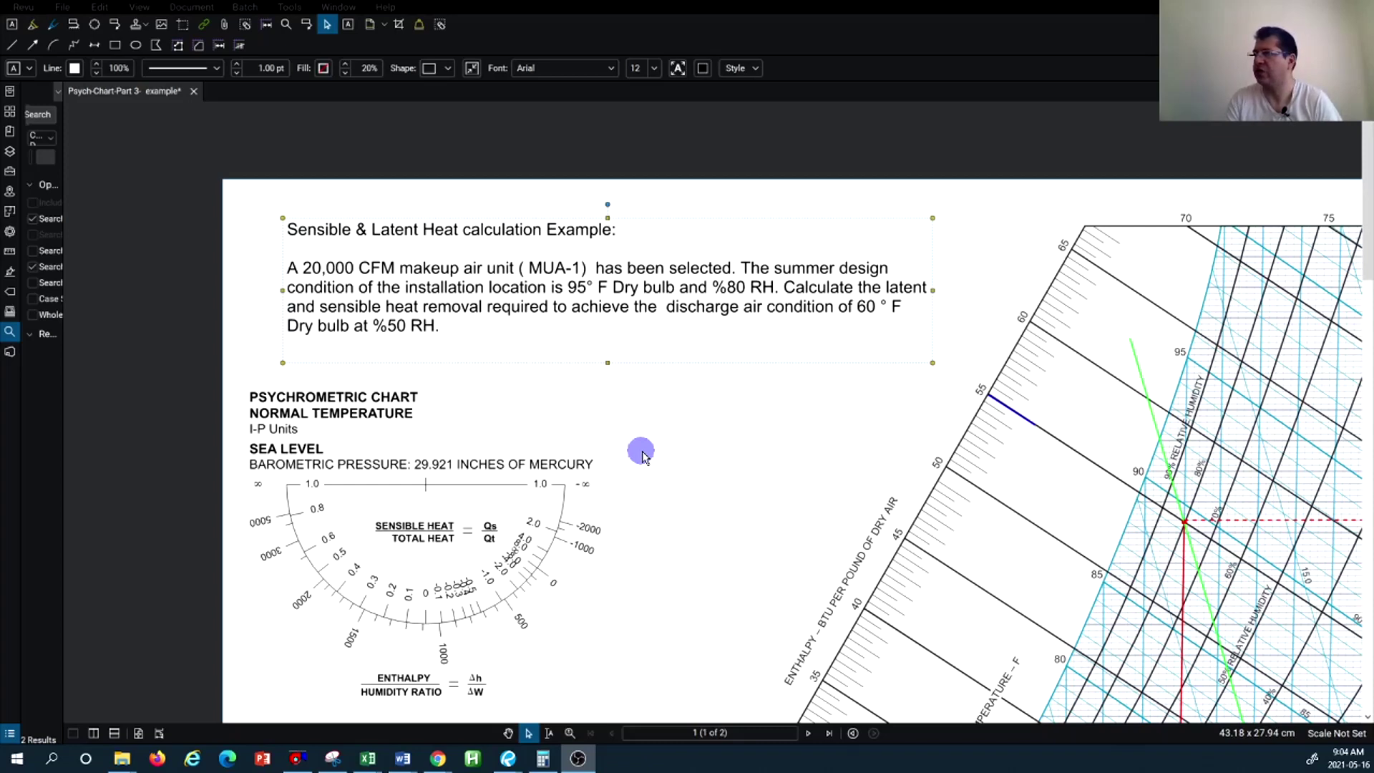
scroll(306, 235, "down", 1)
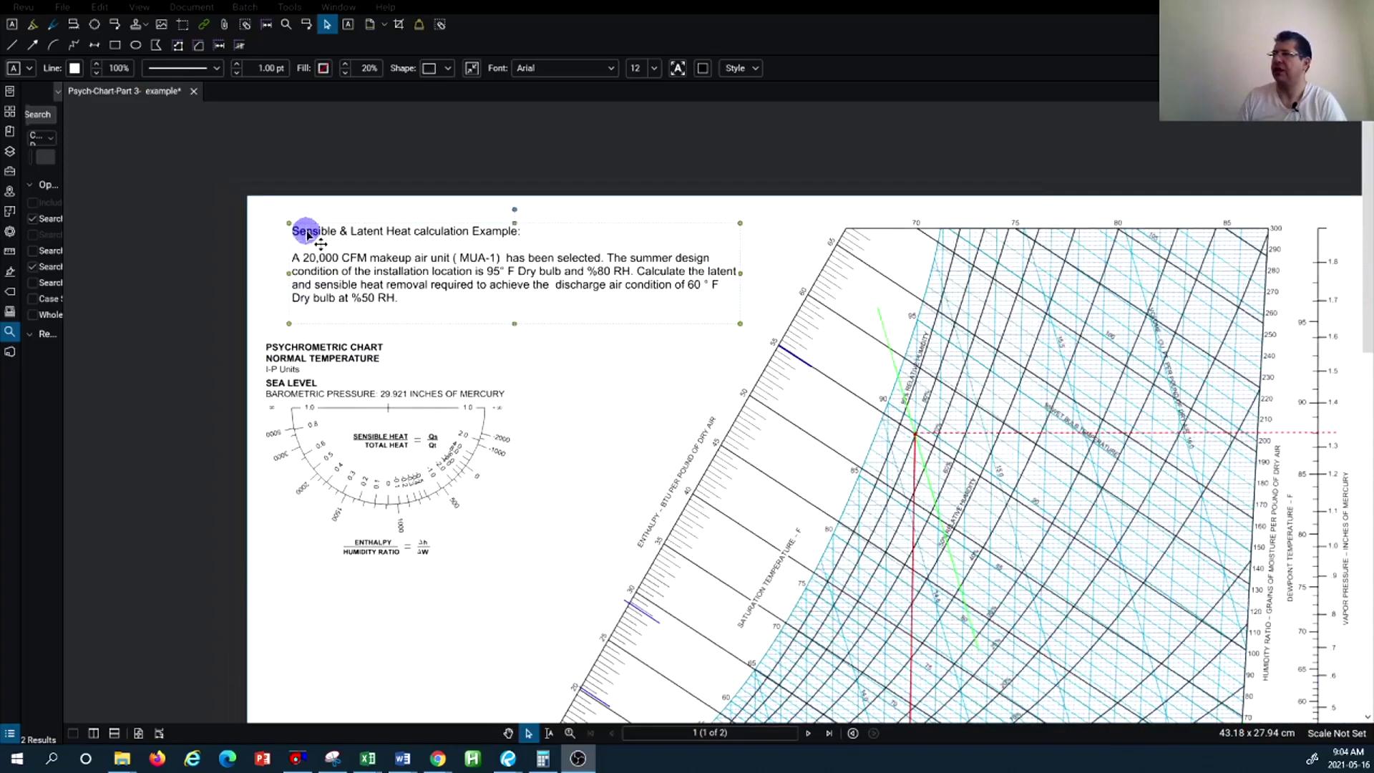
scroll(856, 445, "up", 3)
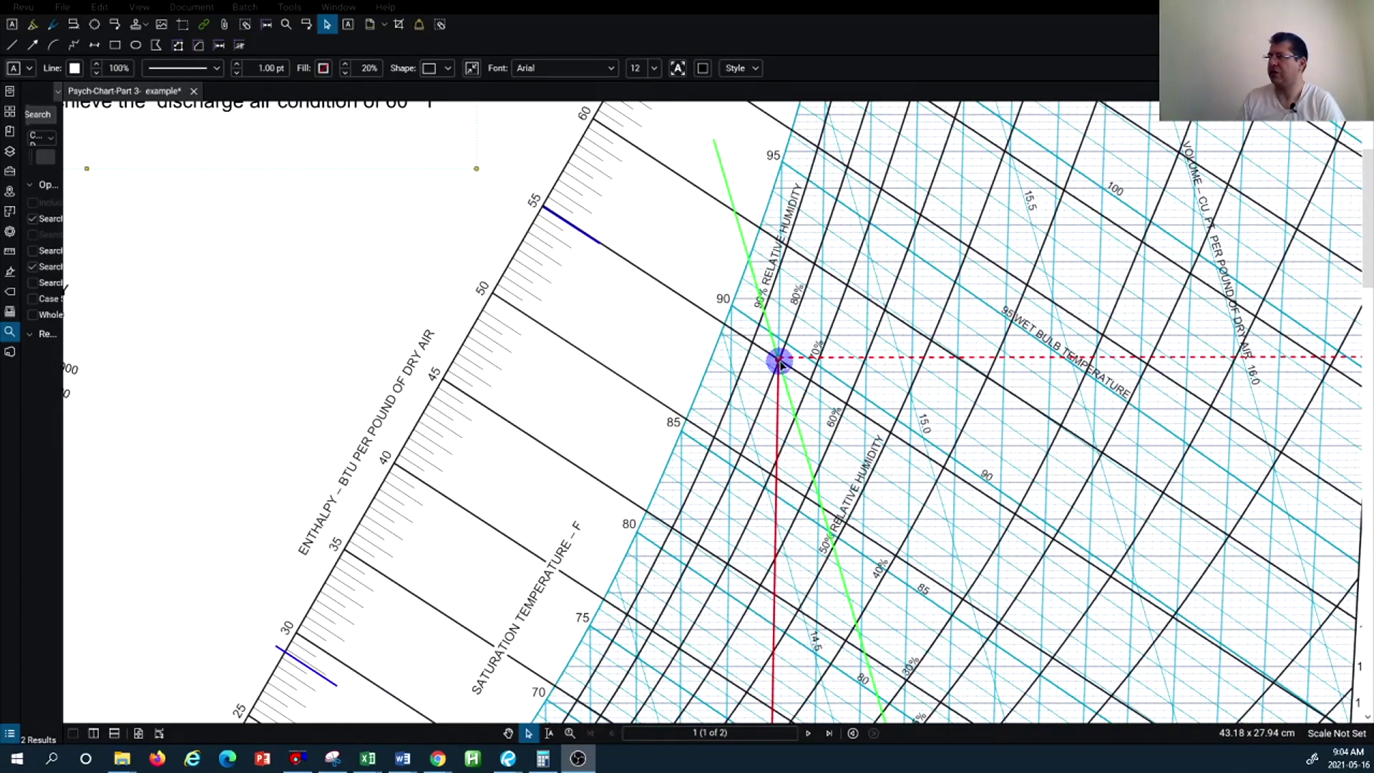
scroll(778, 361, "down", 5)
scroll(766, 695, "up", 5)
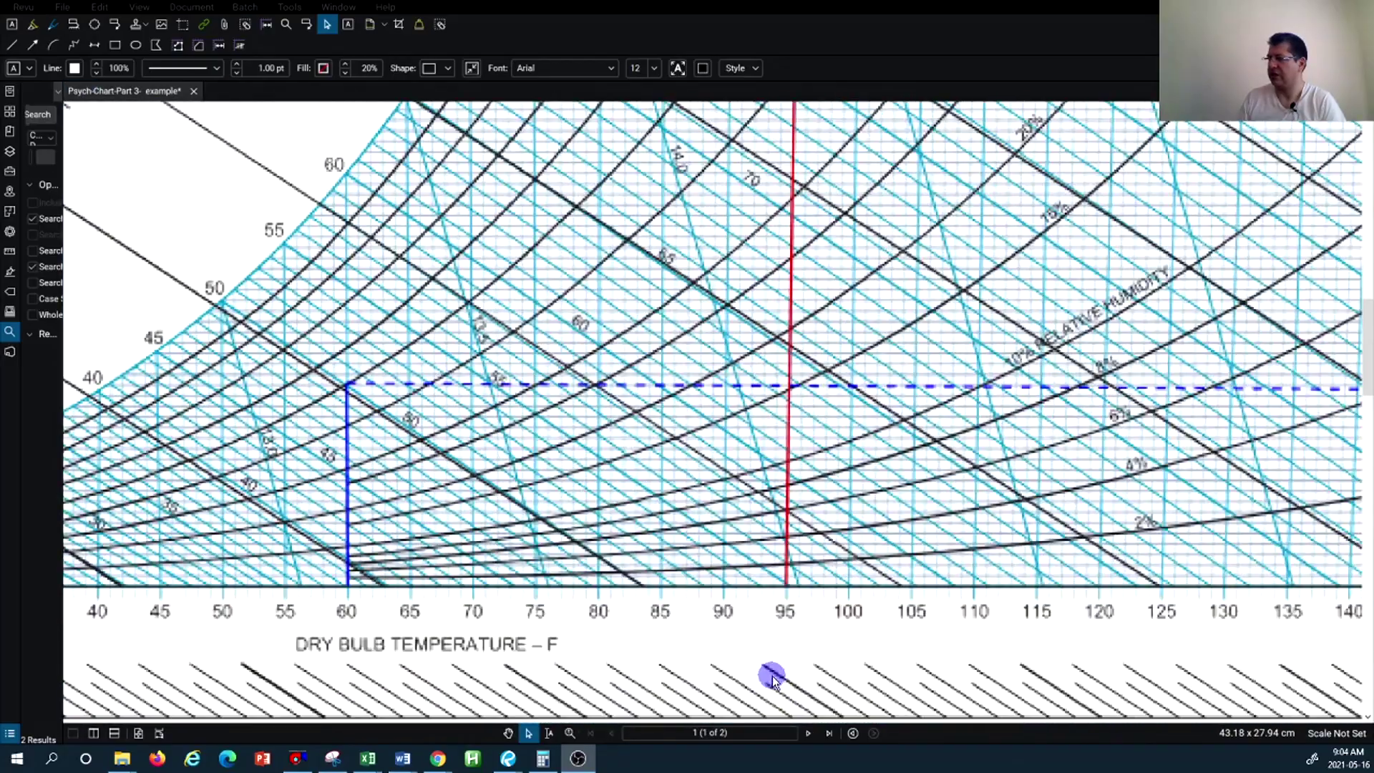
scroll(776, 619, "down", 4)
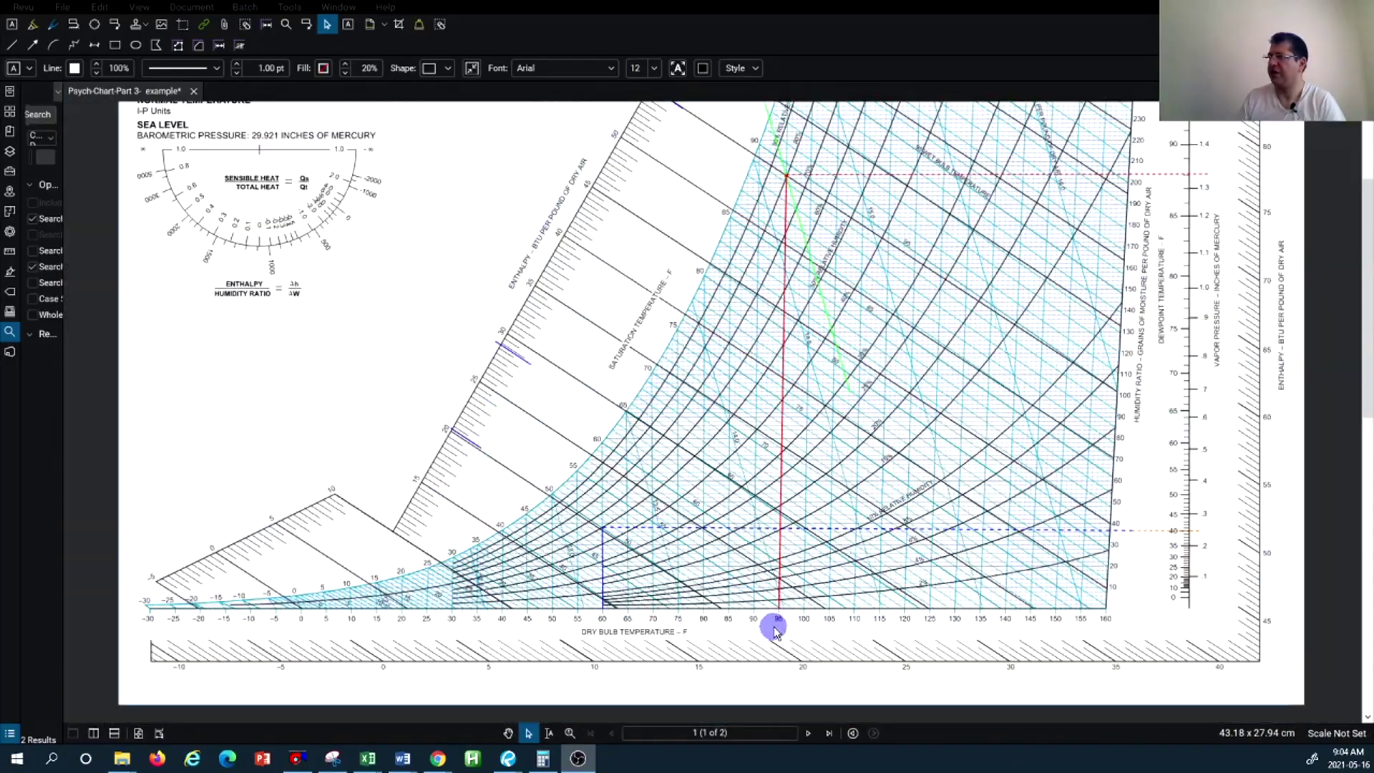
scroll(824, 188, "up", 5)
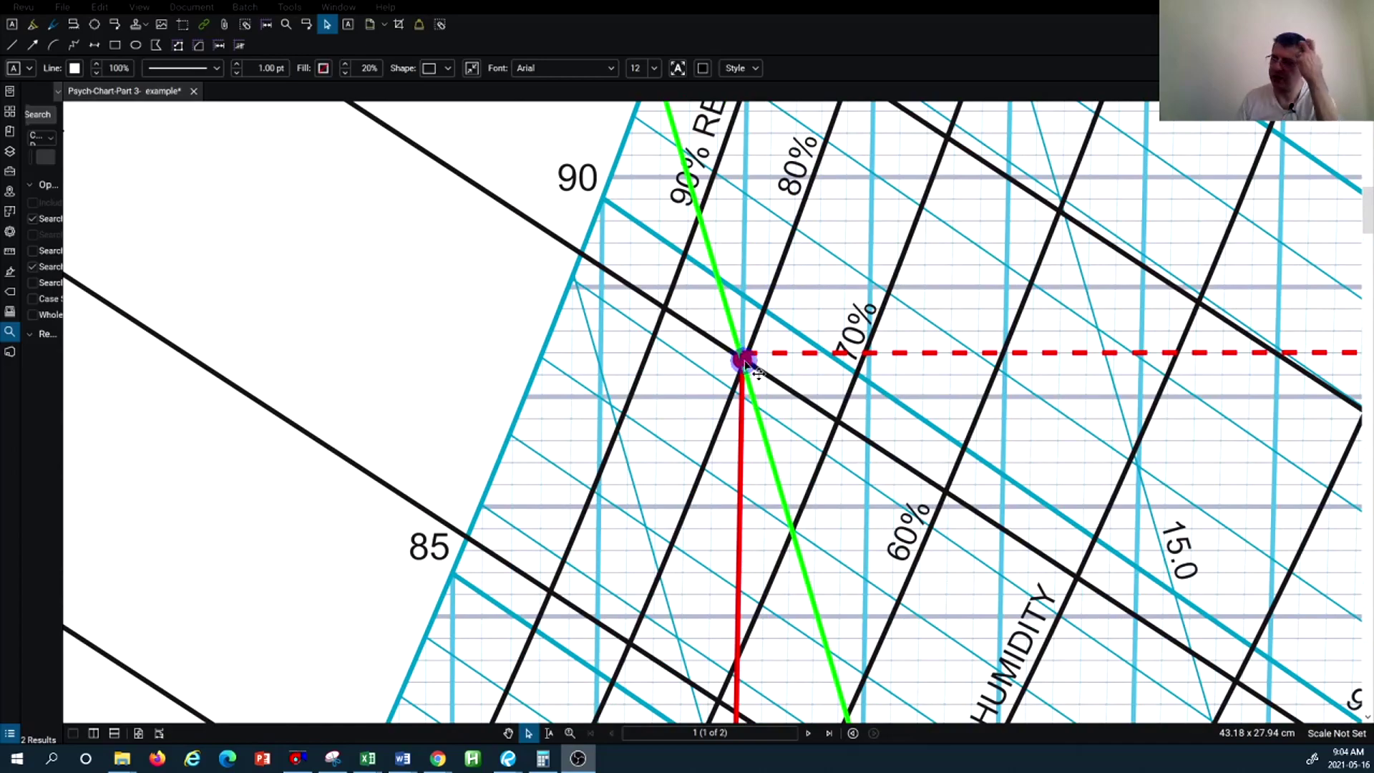
scroll(744, 362, "down", 5)
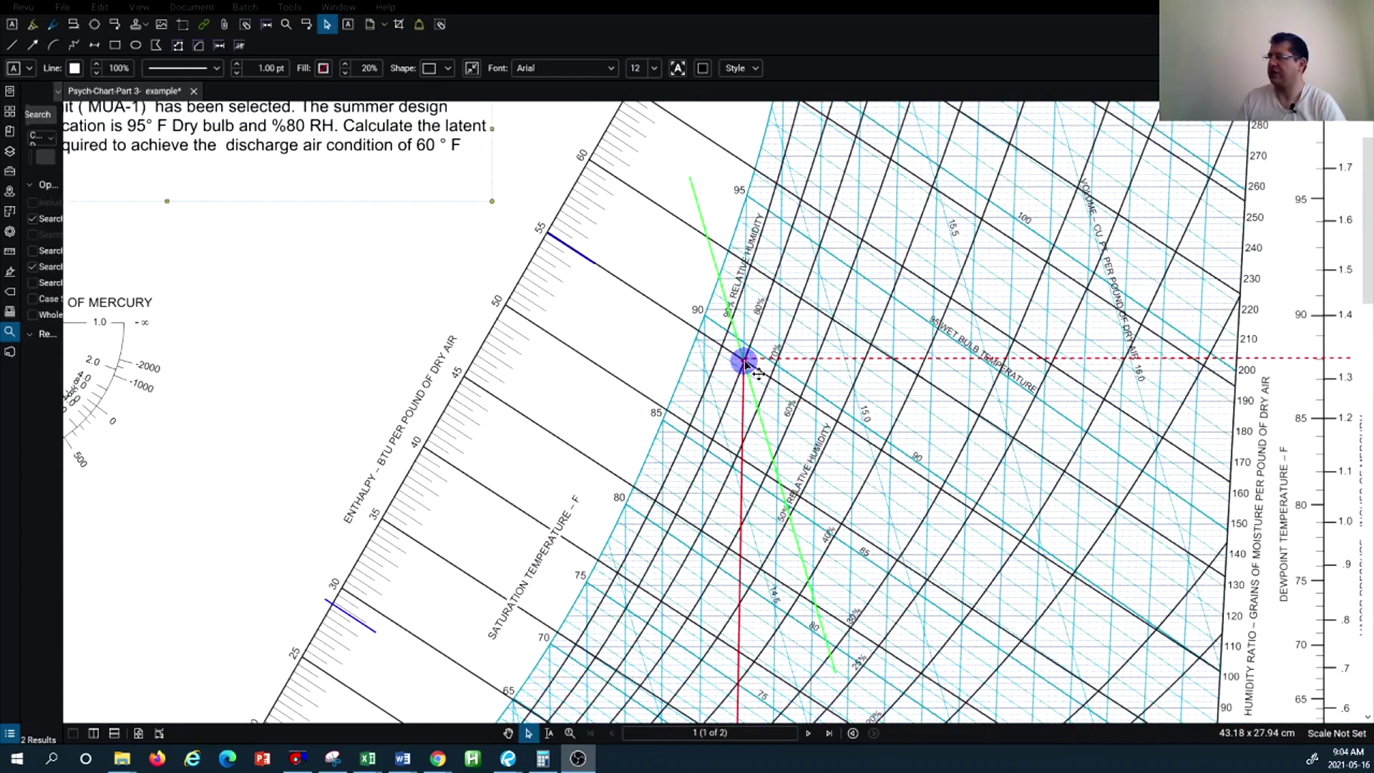
scroll(744, 362, "up", 2)
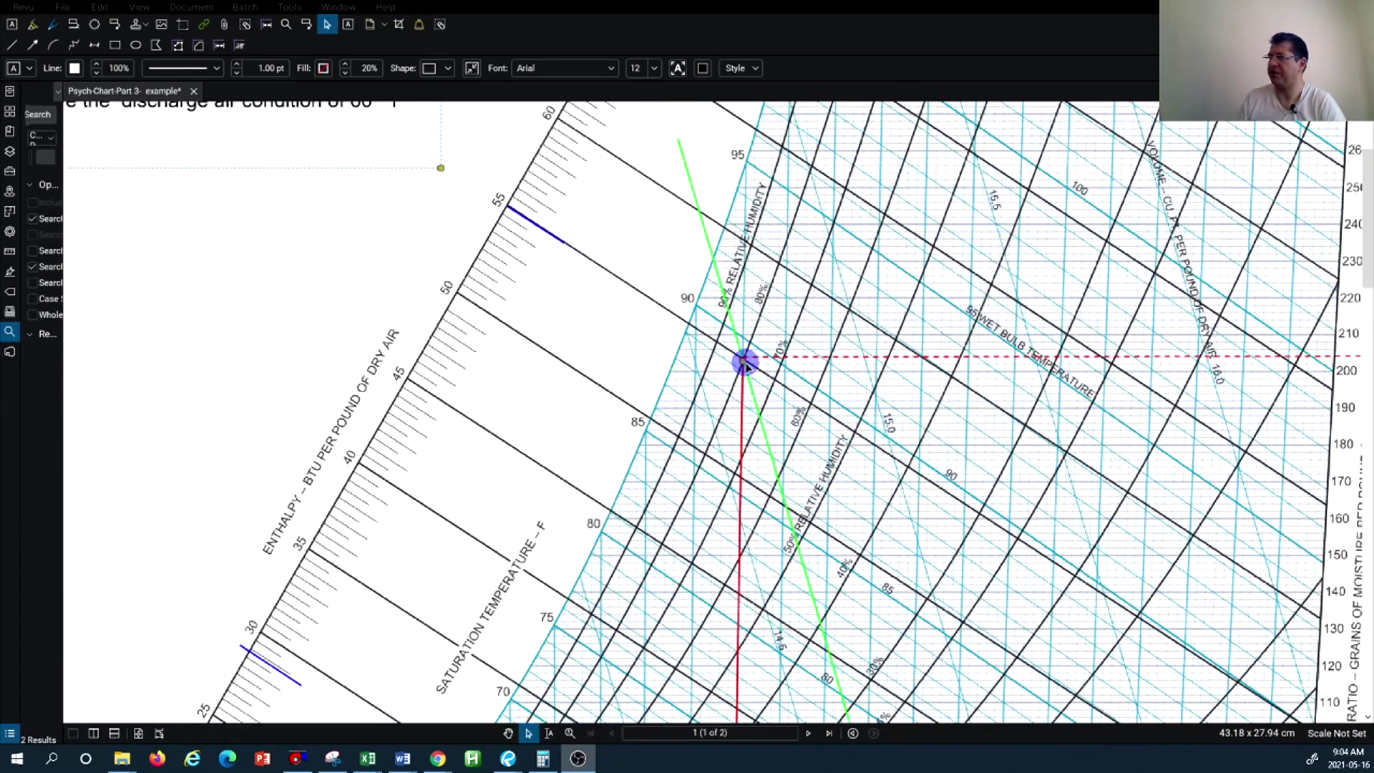
scroll(745, 362, "down", 2)
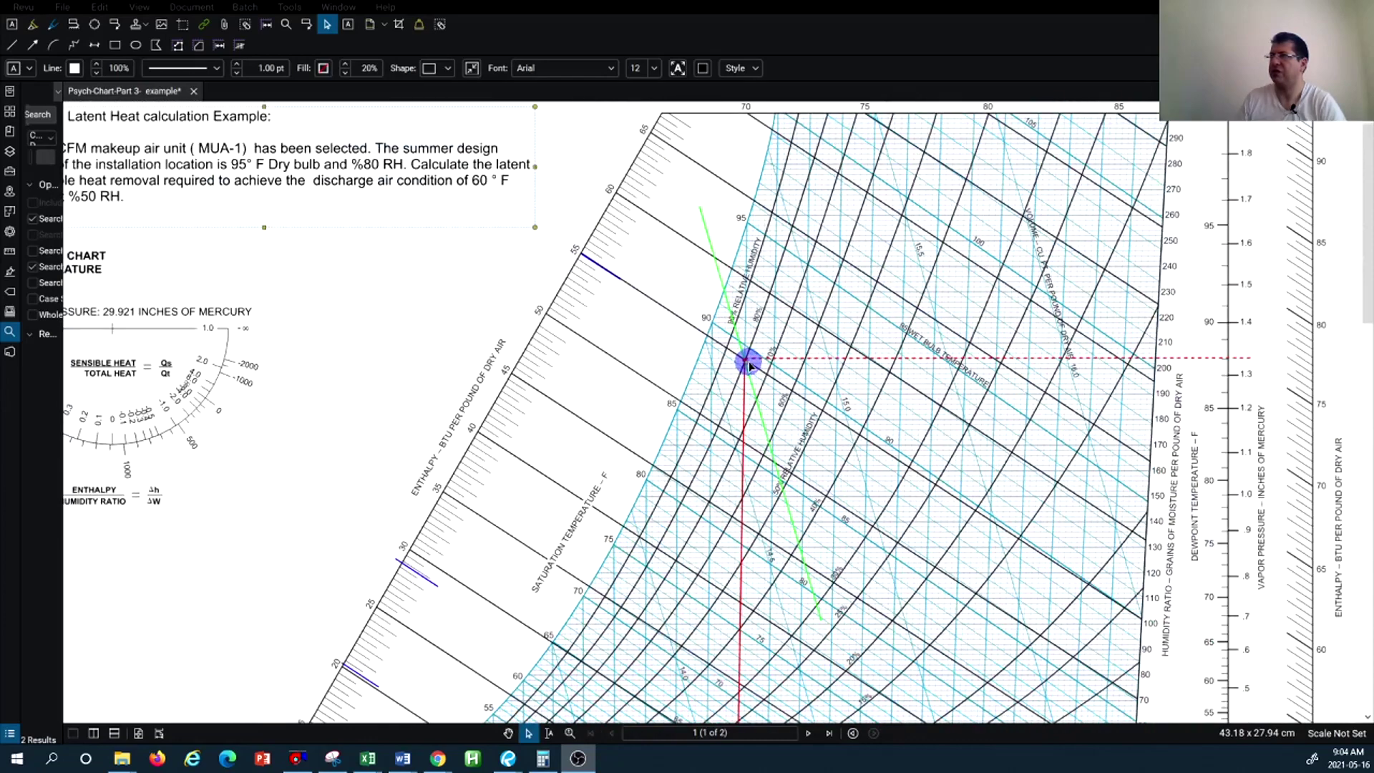
scroll(748, 364, "down", 1)
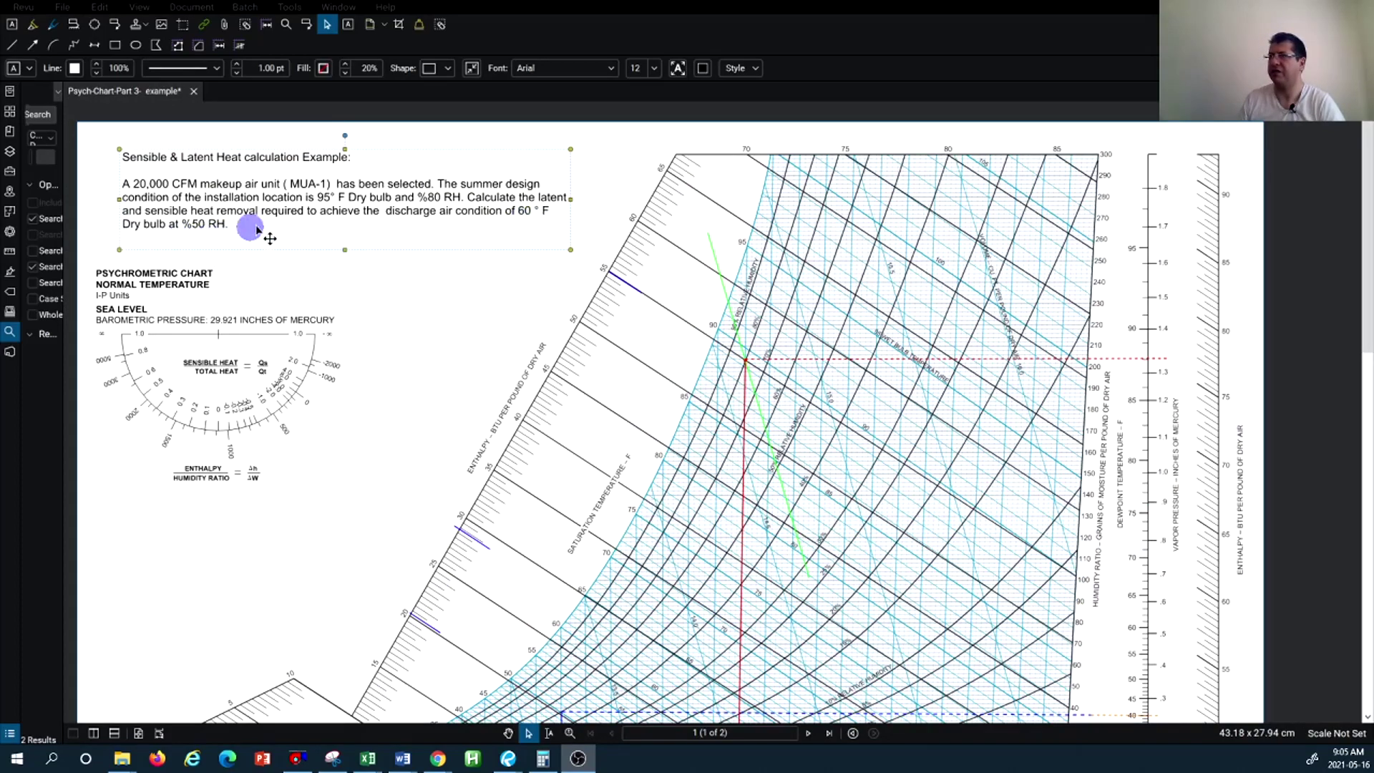
scroll(293, 227, "down", 3)
scroll(404, 415, "up", 5)
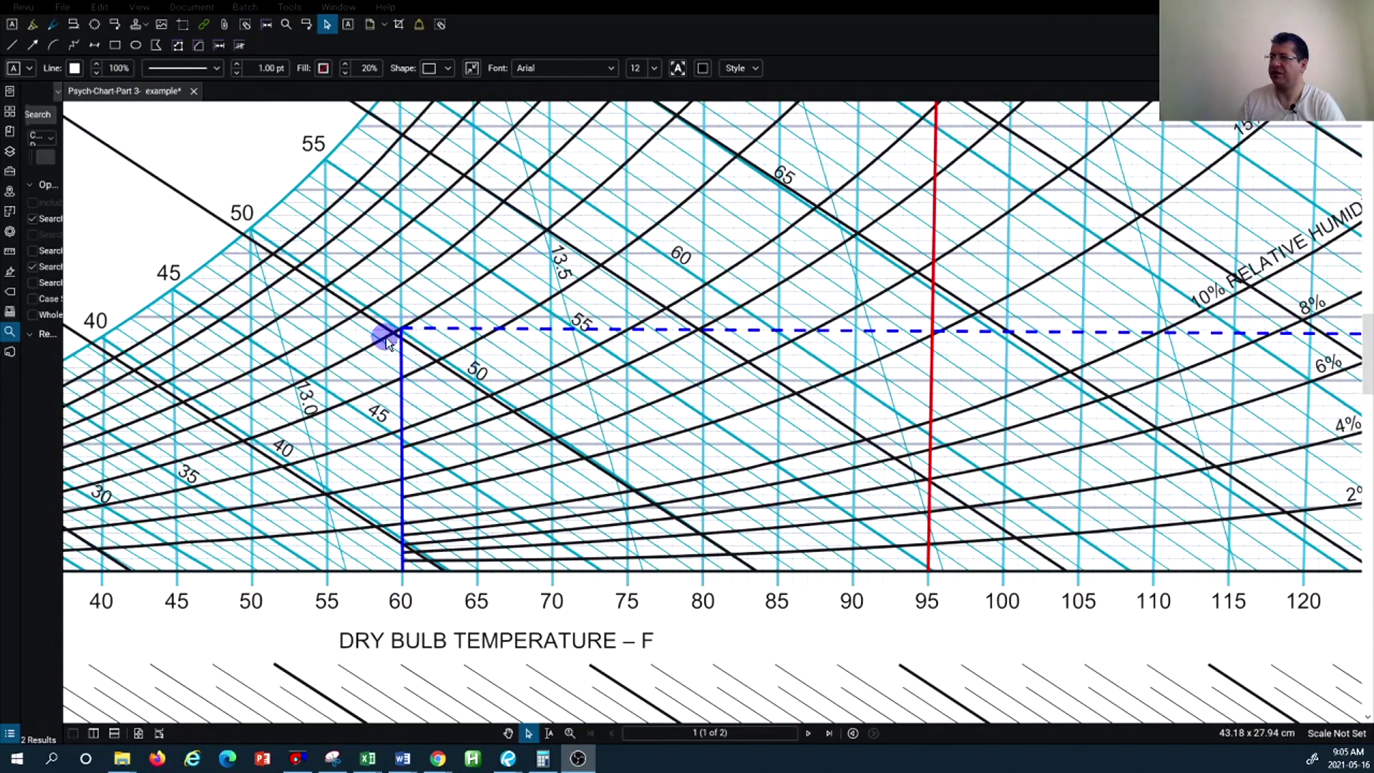
scroll(463, 466, "down", 6)
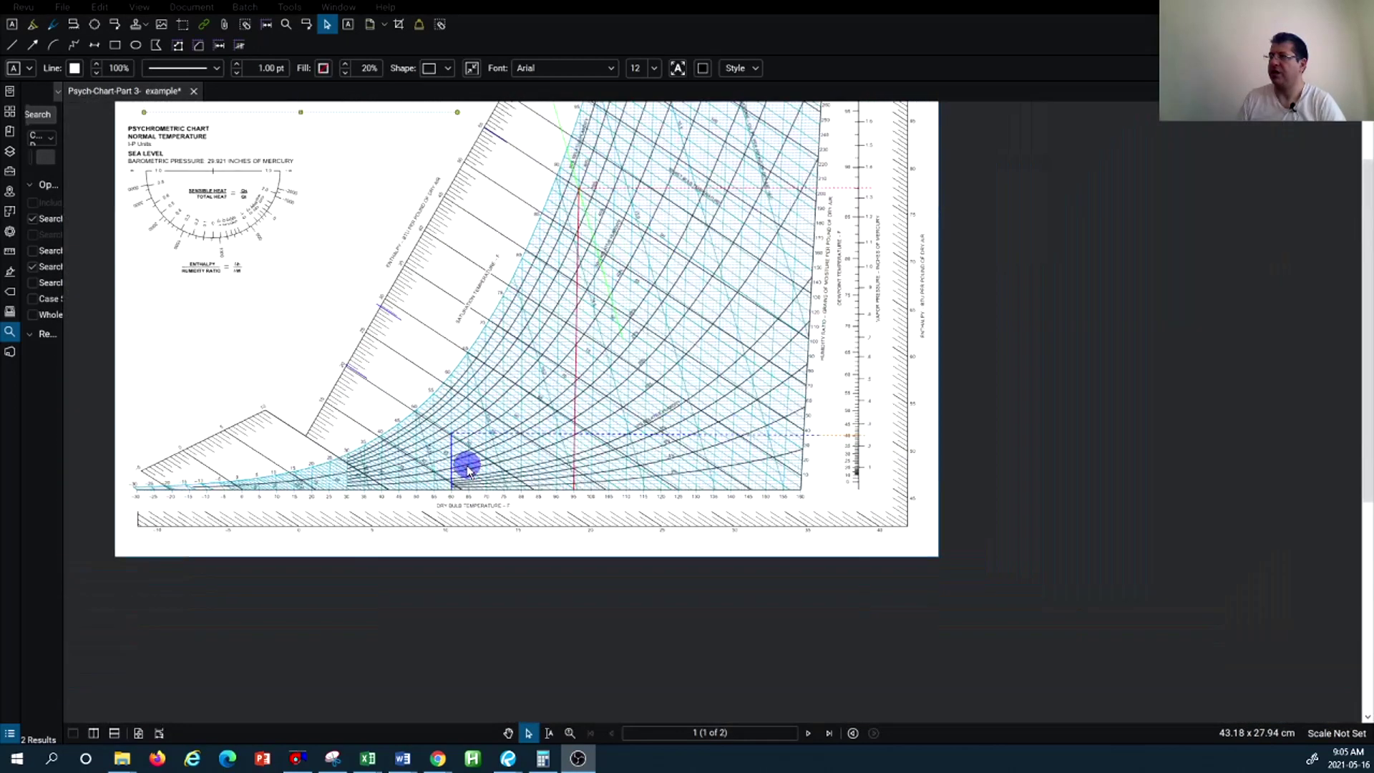
scroll(259, 188, "up", 2)
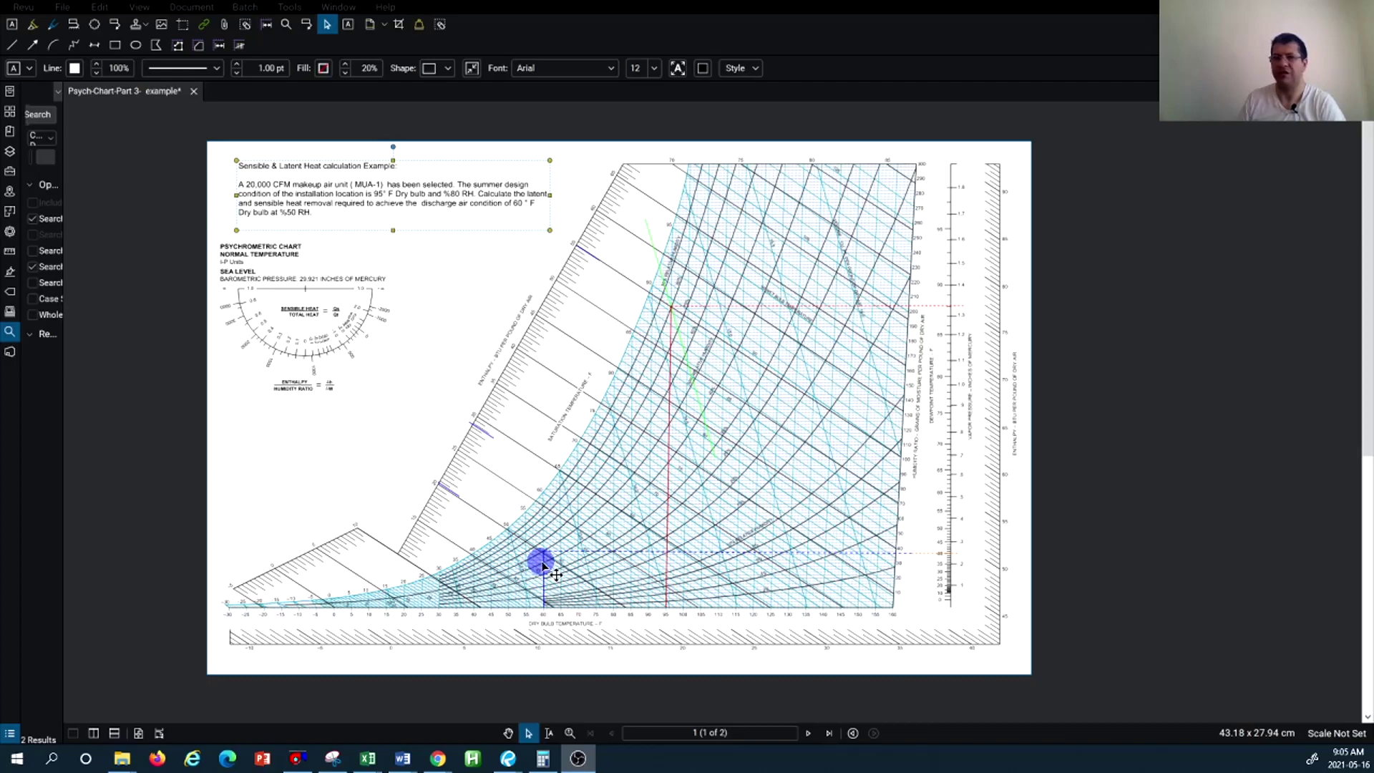
scroll(671, 306, "up", 5)
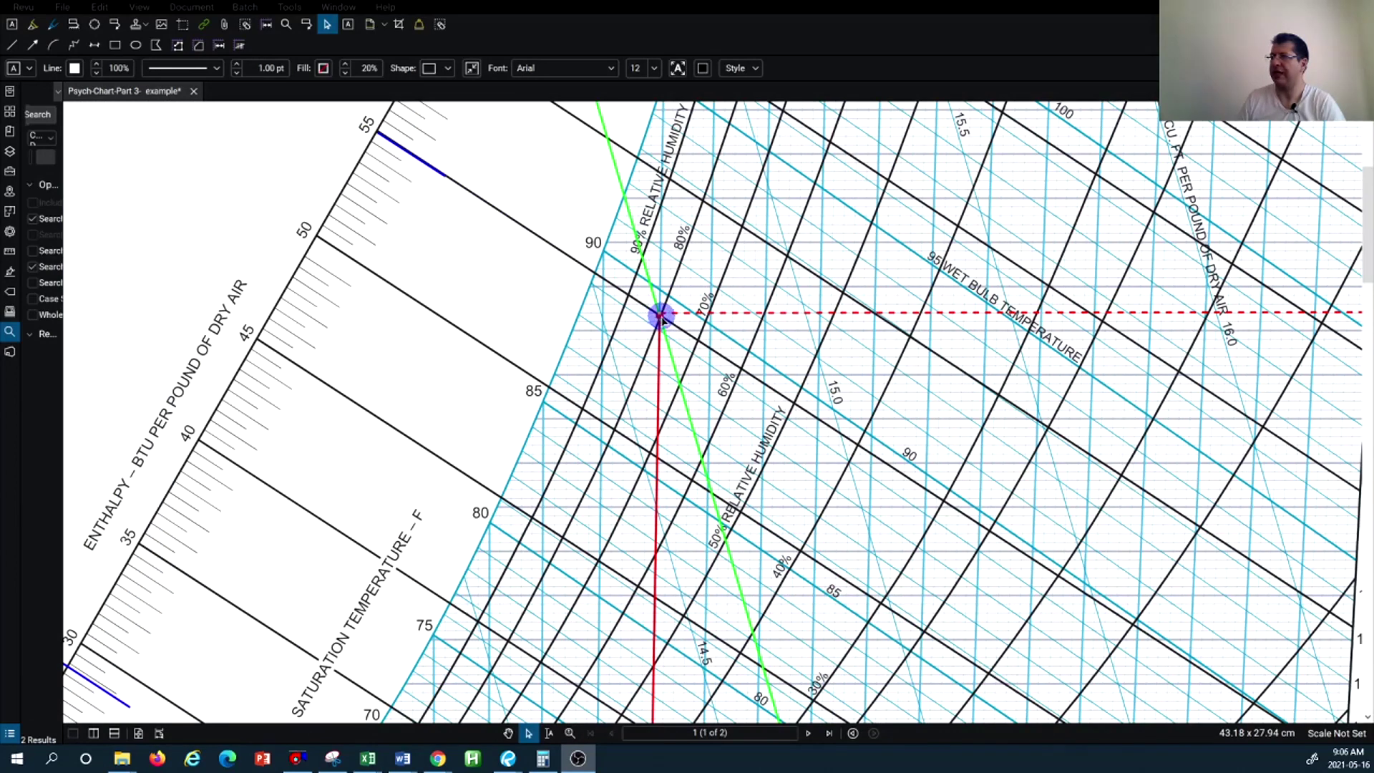
scroll(659, 317, "down", 1)
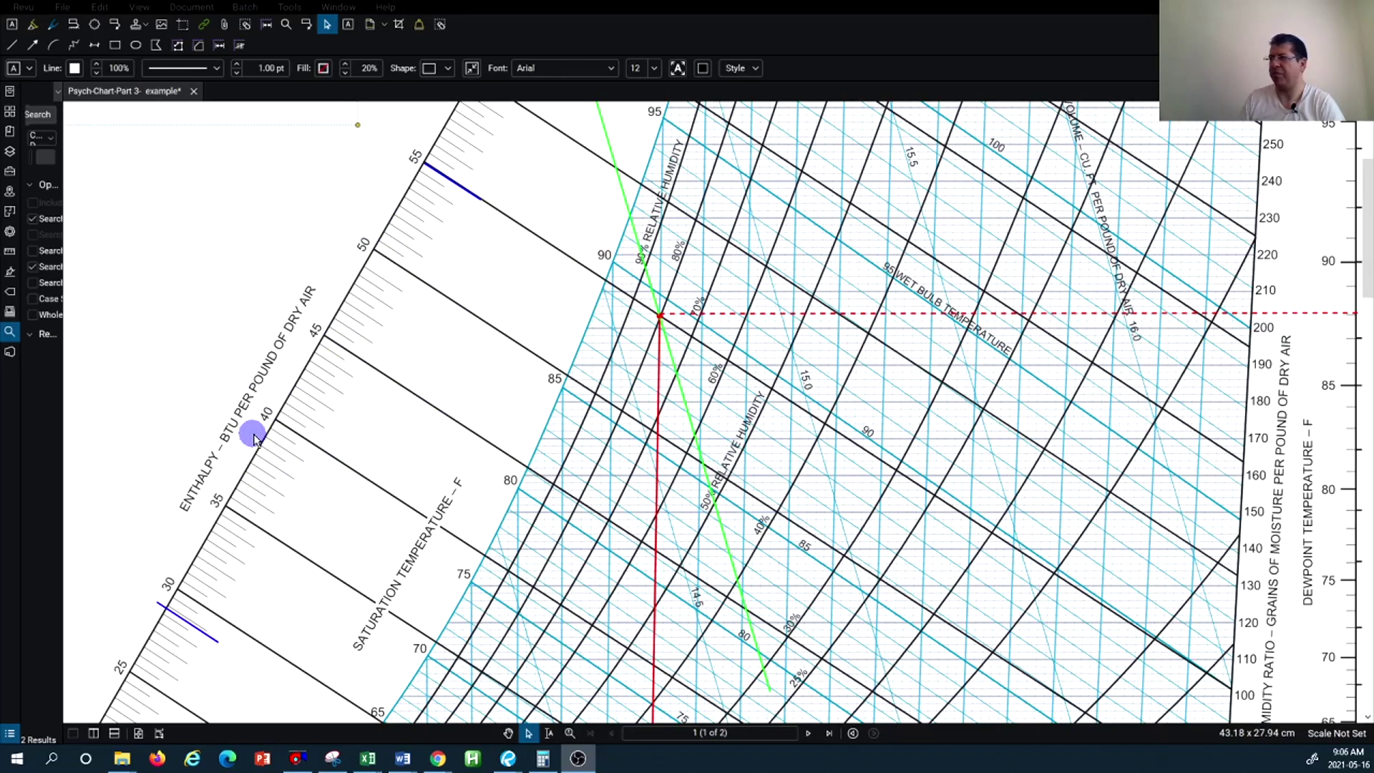
scroll(478, 161, "up", 1)
scroll(478, 161, "up", 1)
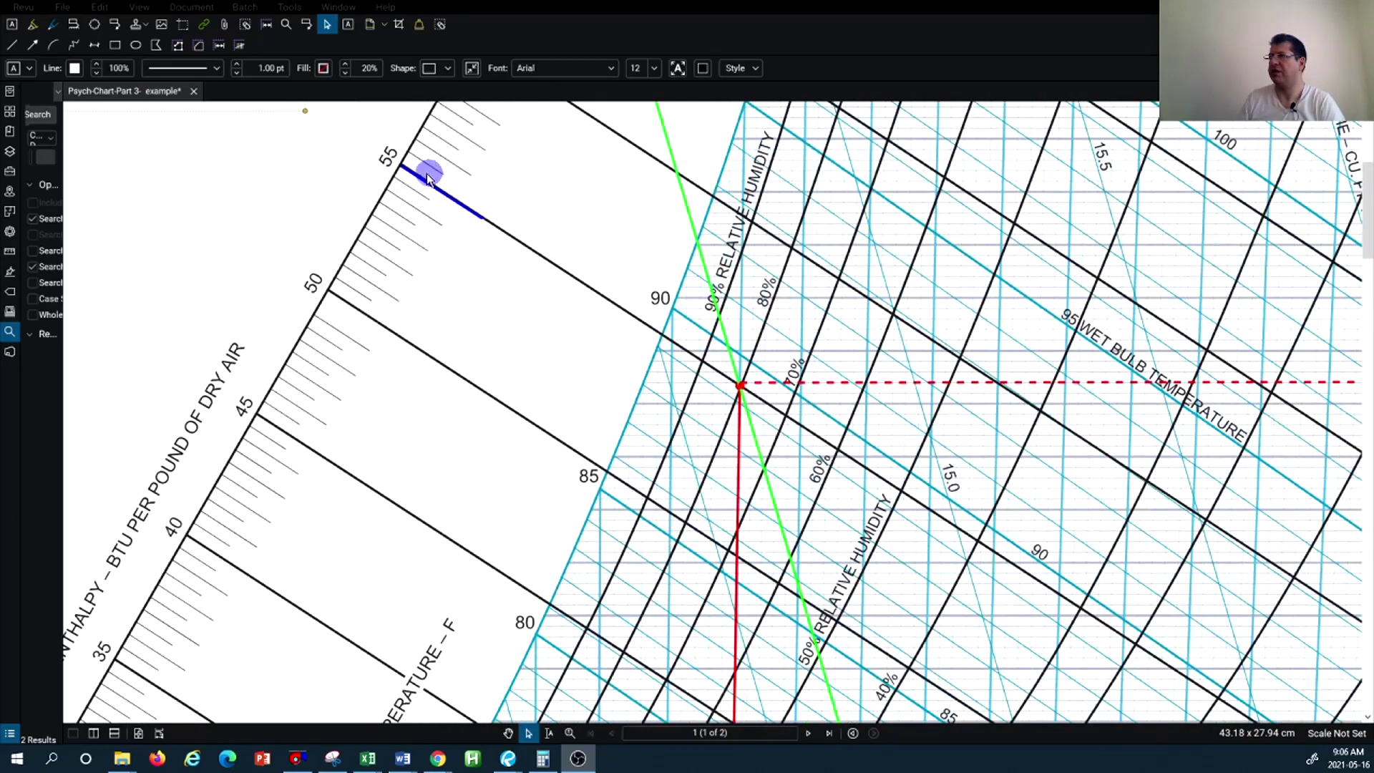
scroll(478, 204, "up", 1)
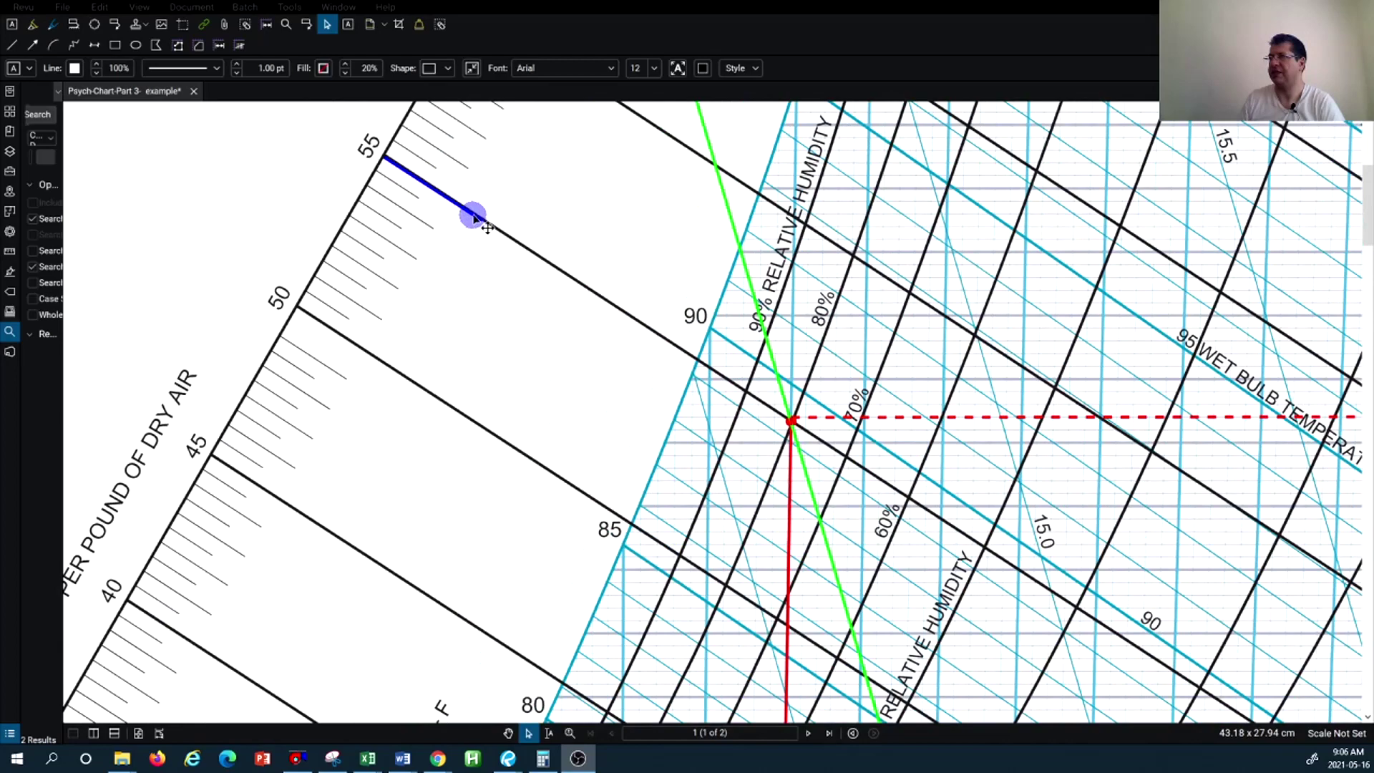
left_click(482, 223)
left_click_drag(482, 224, 796, 427)
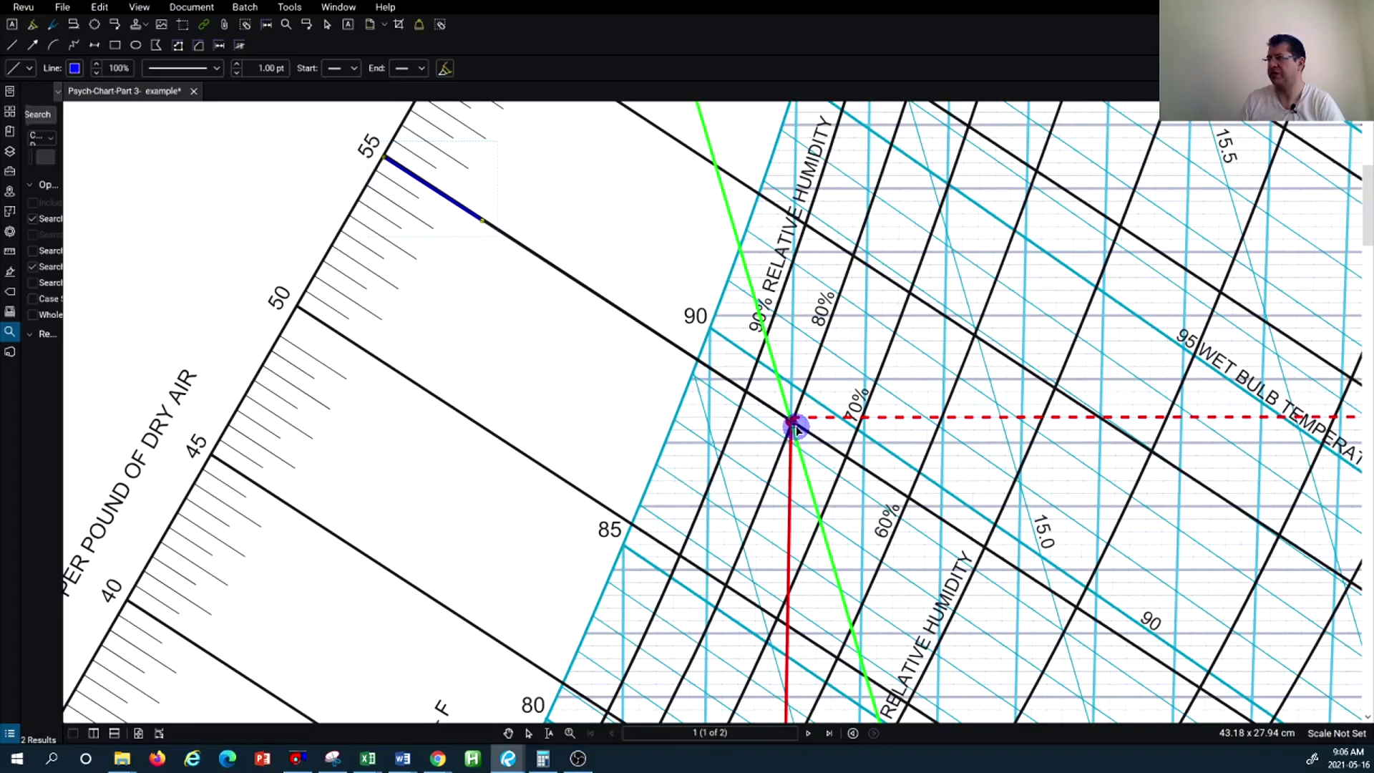
scroll(796, 431, "up", 4)
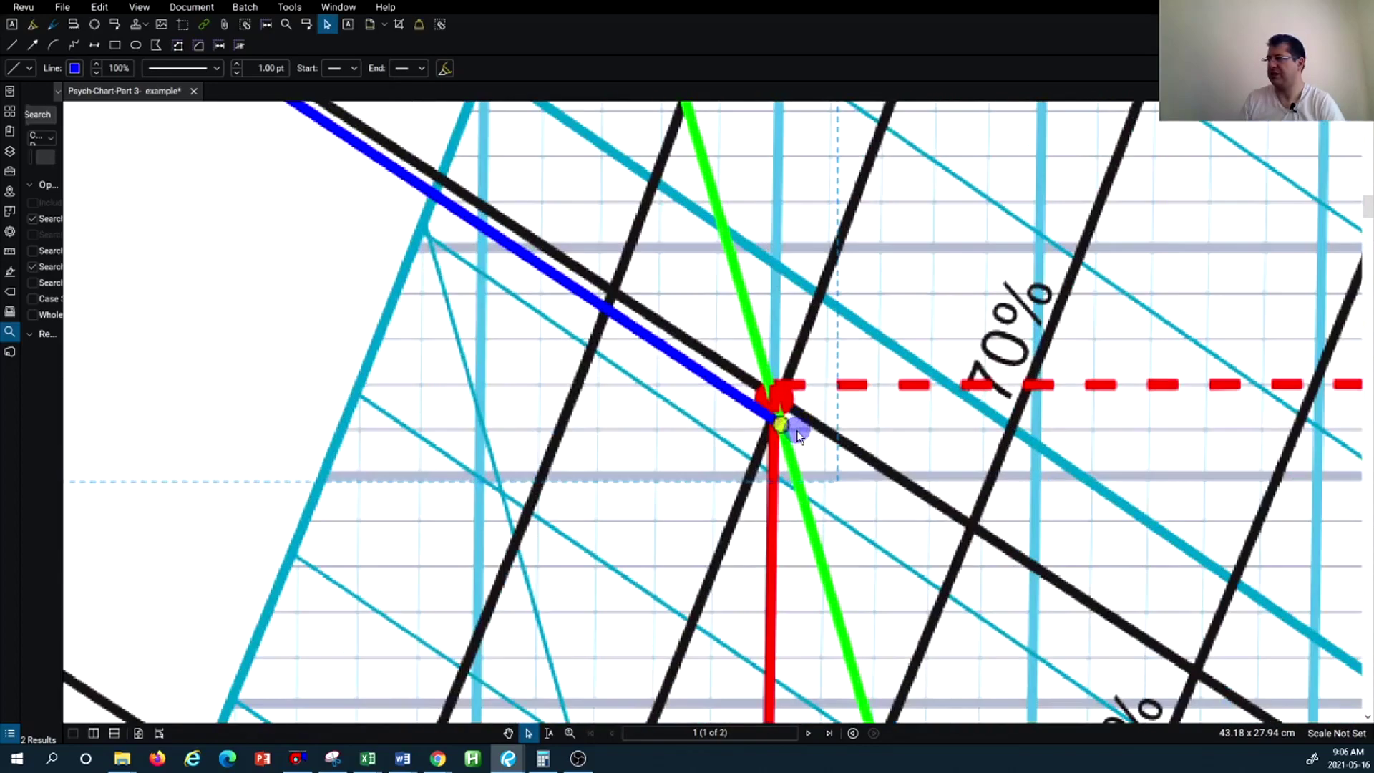
scroll(794, 429, "down", 4)
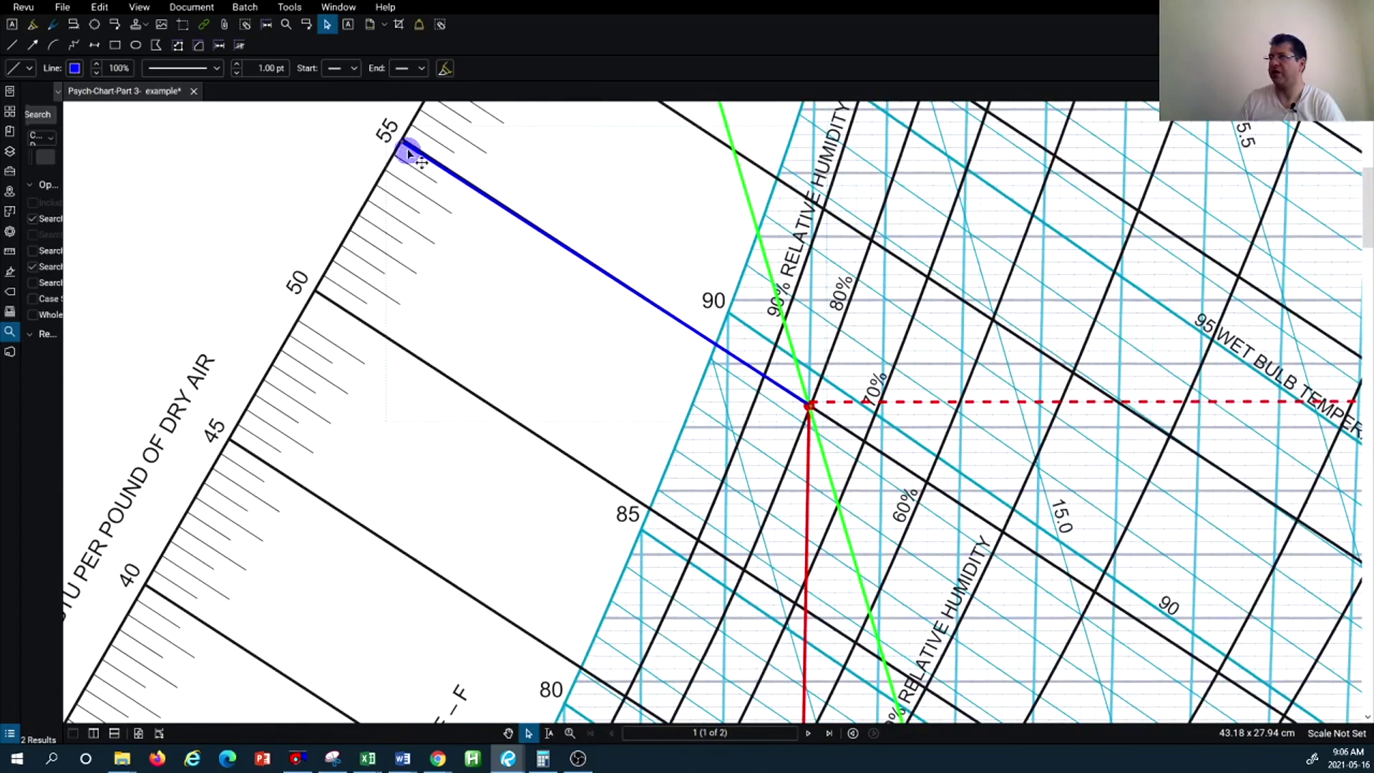
scroll(612, 351, "down", 3)
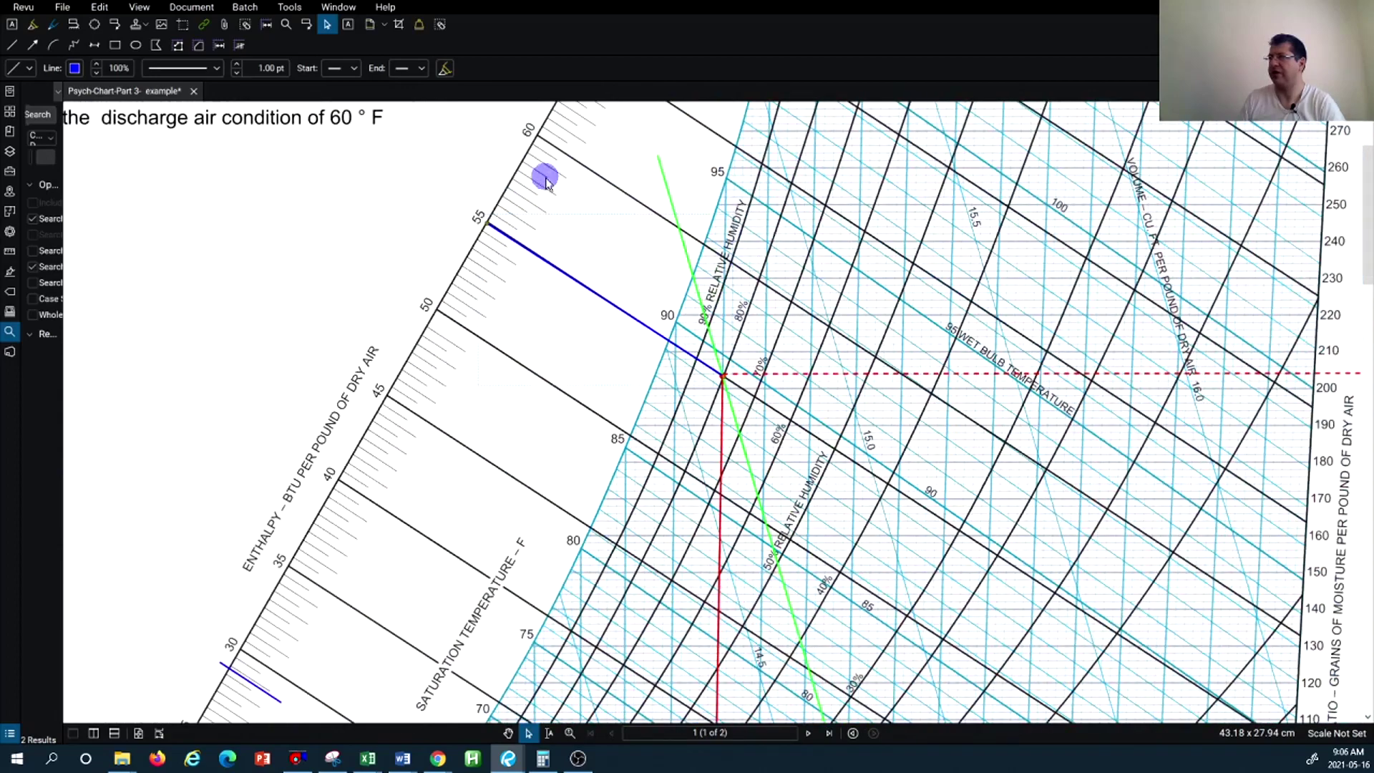
scroll(487, 228, "up", 3)
scroll(644, 315, "down", 3)
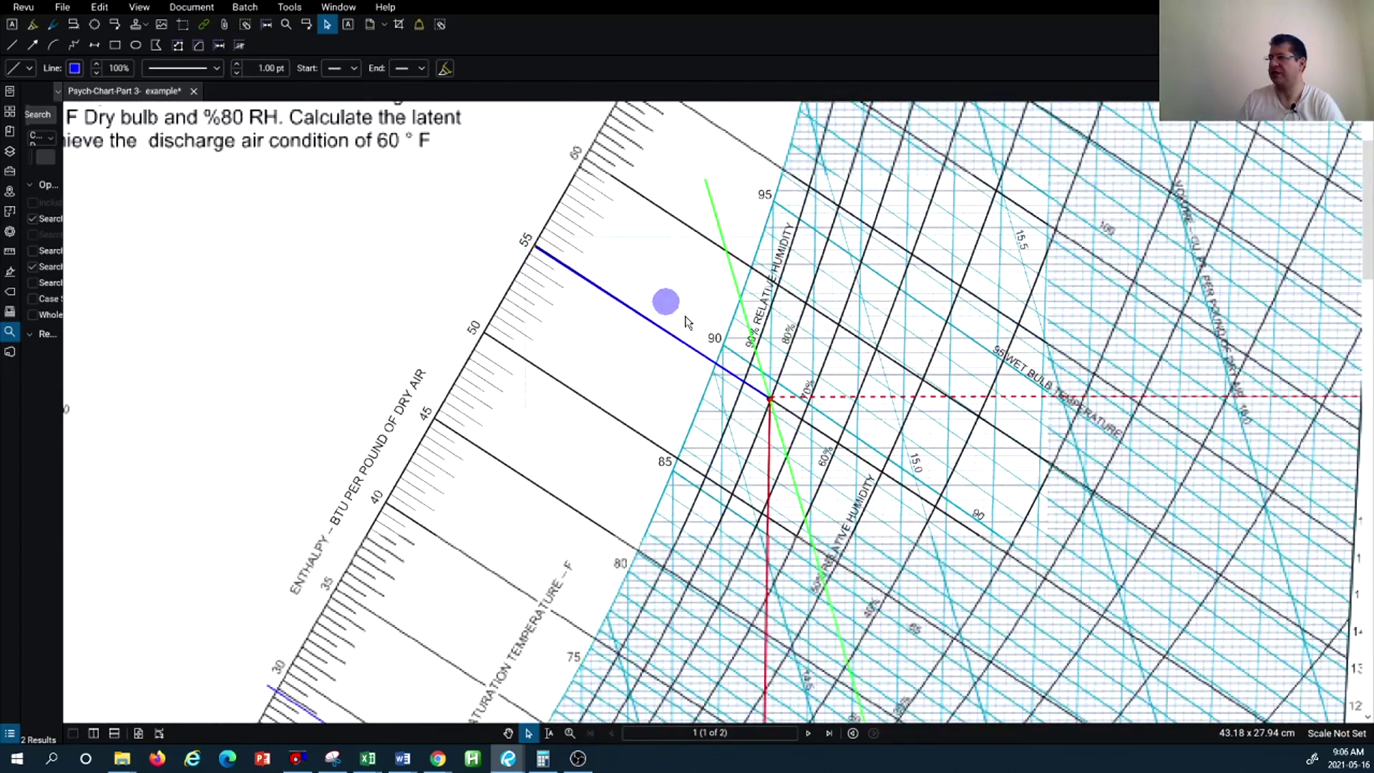
scroll(483, 552, "up", 3)
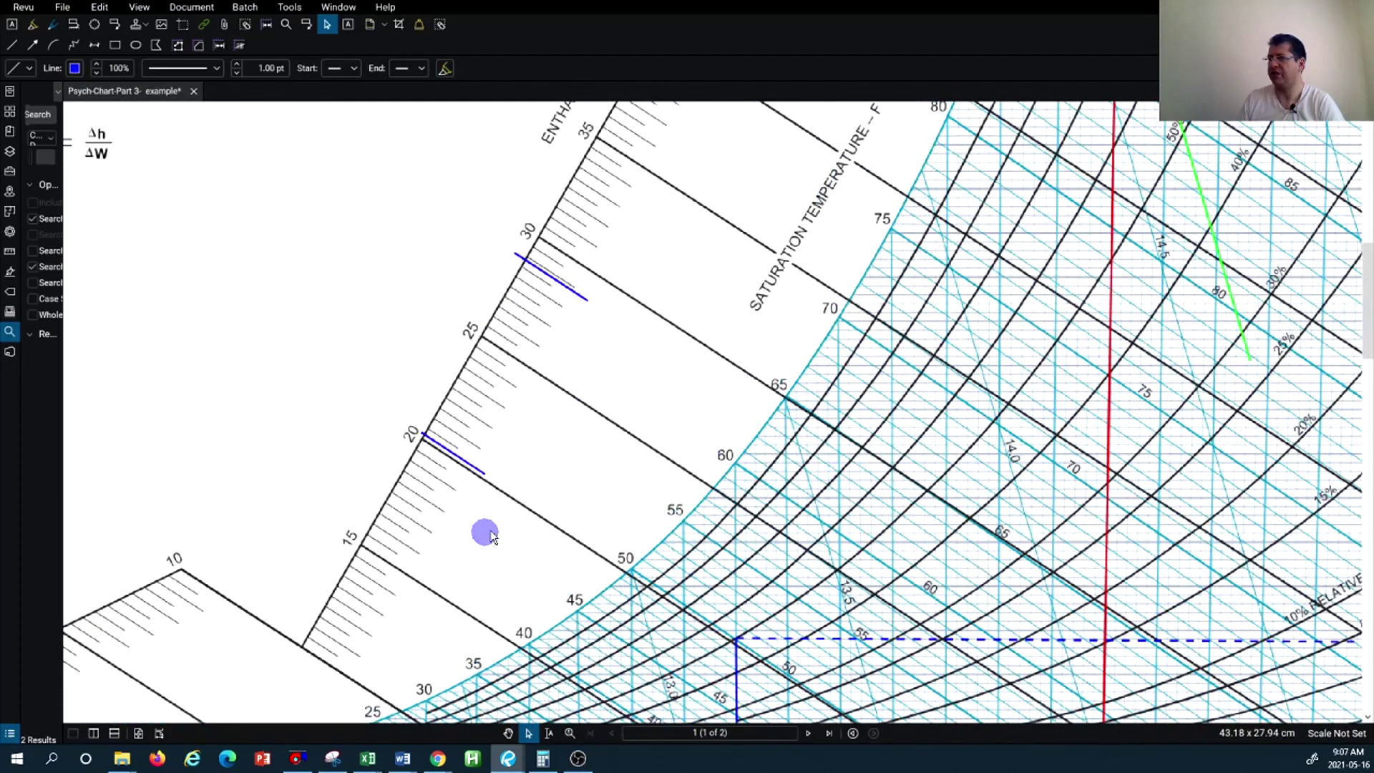
scroll(475, 476, "up", 3)
Step: Pull the end of the short blue line at 20 BTU/lb toward the 60°F point
left_click(472, 472)
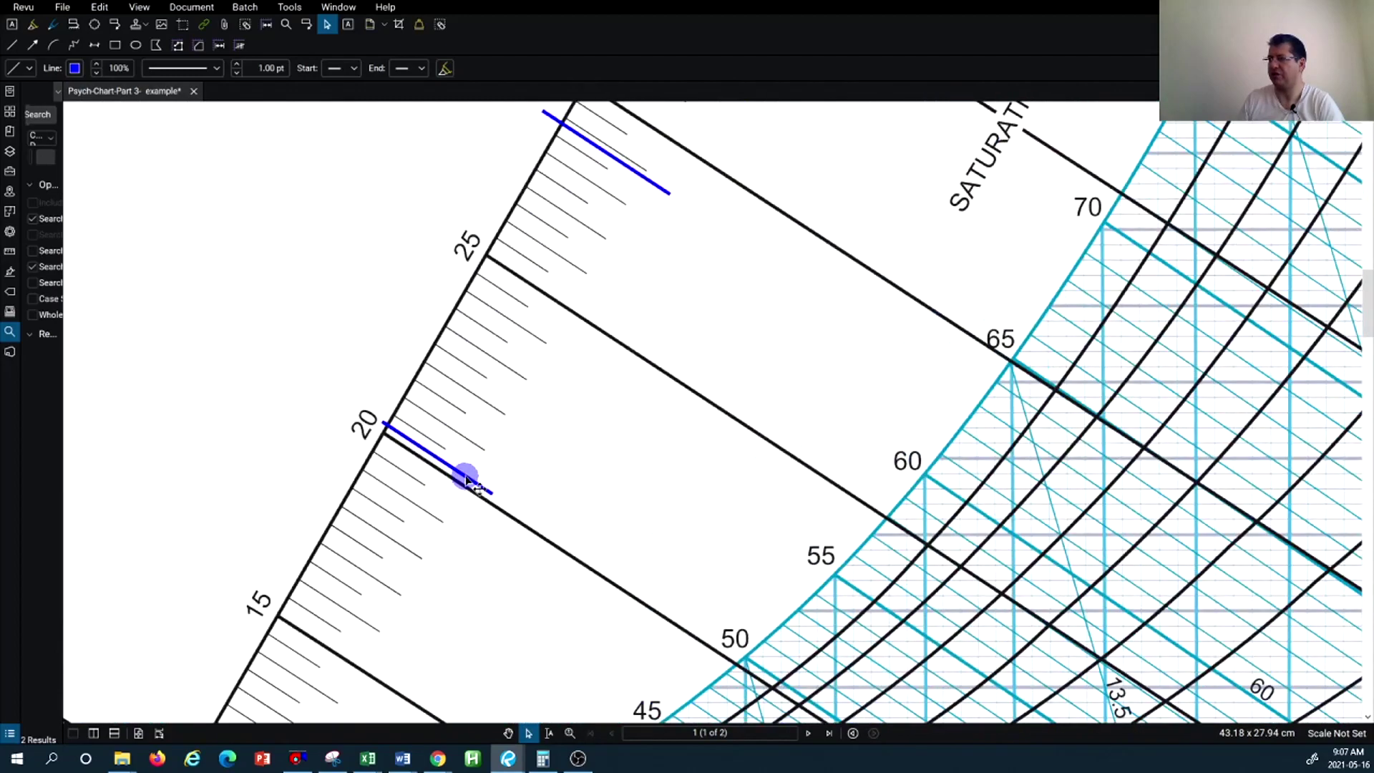
scroll(472, 473, "down", 2)
scroll(509, 470, "up", 2)
left_click_drag(472, 458, 821, 691)
Step: Attach the line's end exactly on the 60°F / 50% RH state point
scroll(712, 604, "down", 2)
scroll(723, 595, "up", 1)
scroll(821, 691, "up", 6)
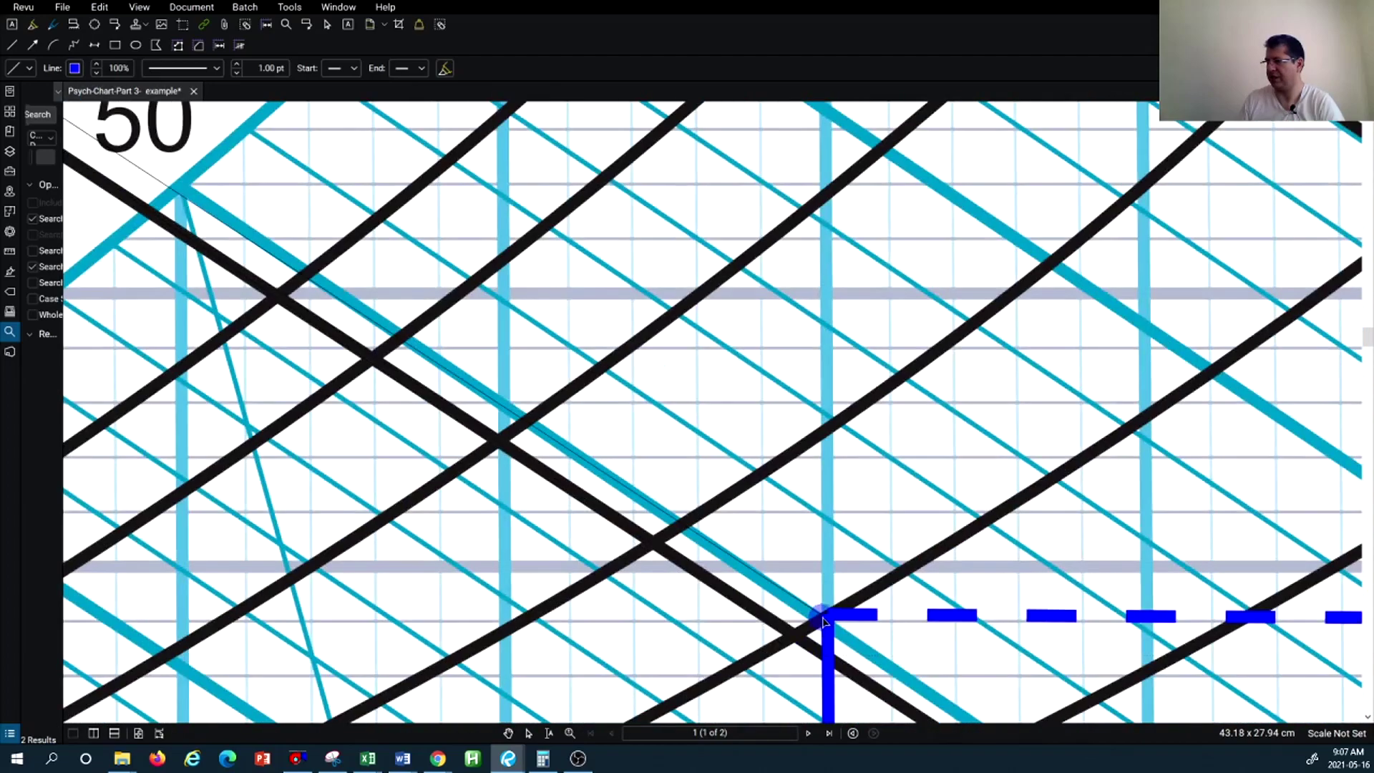
left_click_drag(823, 622, 827, 618)
scroll(827, 618, "down", 5)
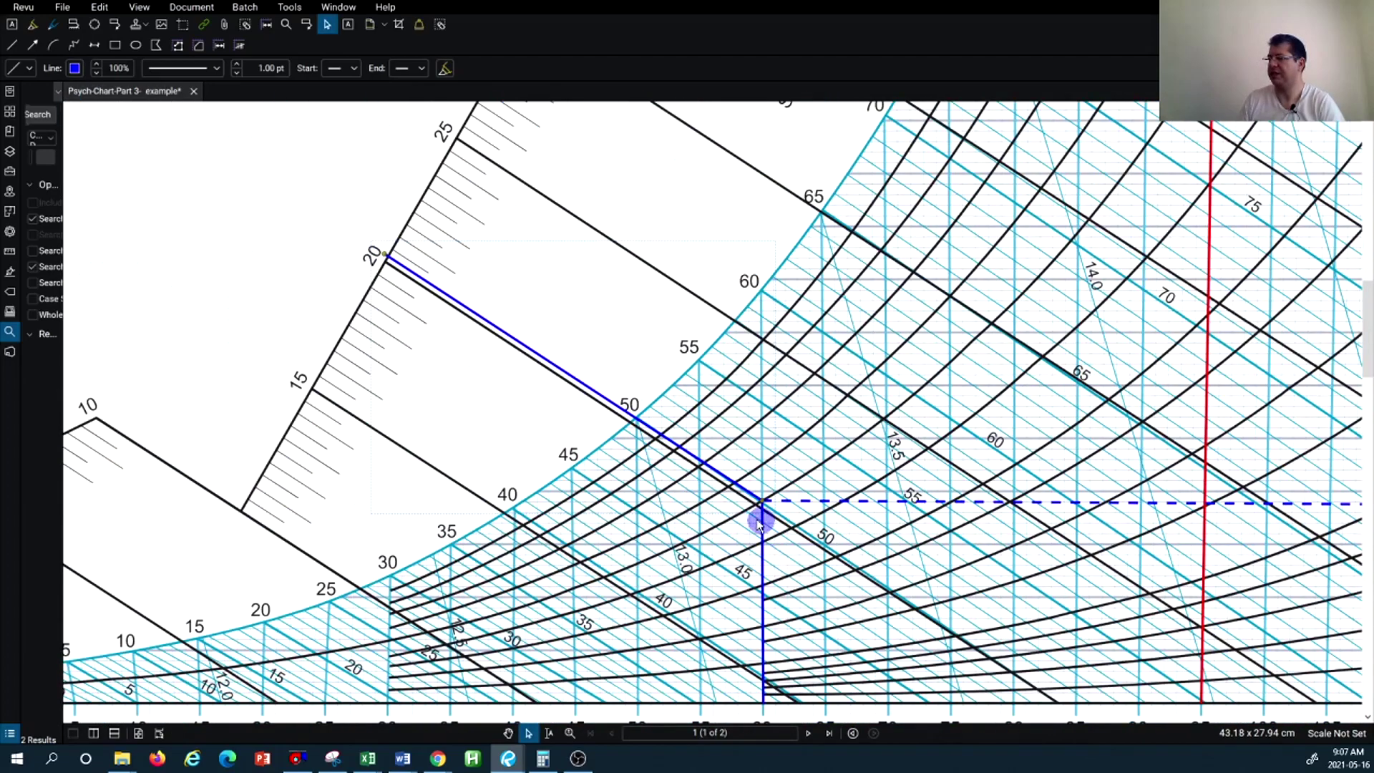
scroll(664, 494, "down", 3)
scroll(481, 353, "up", 1)
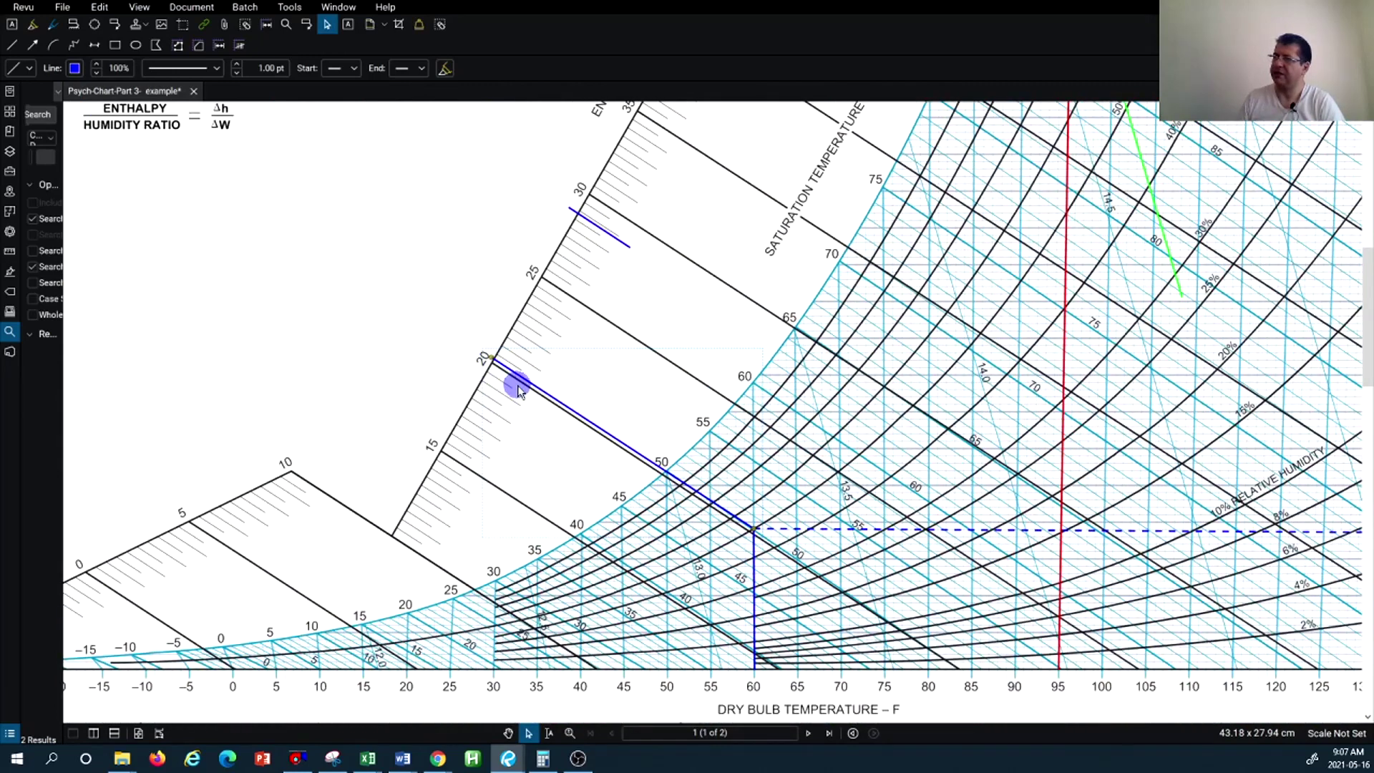
scroll(484, 379, "down", 1)
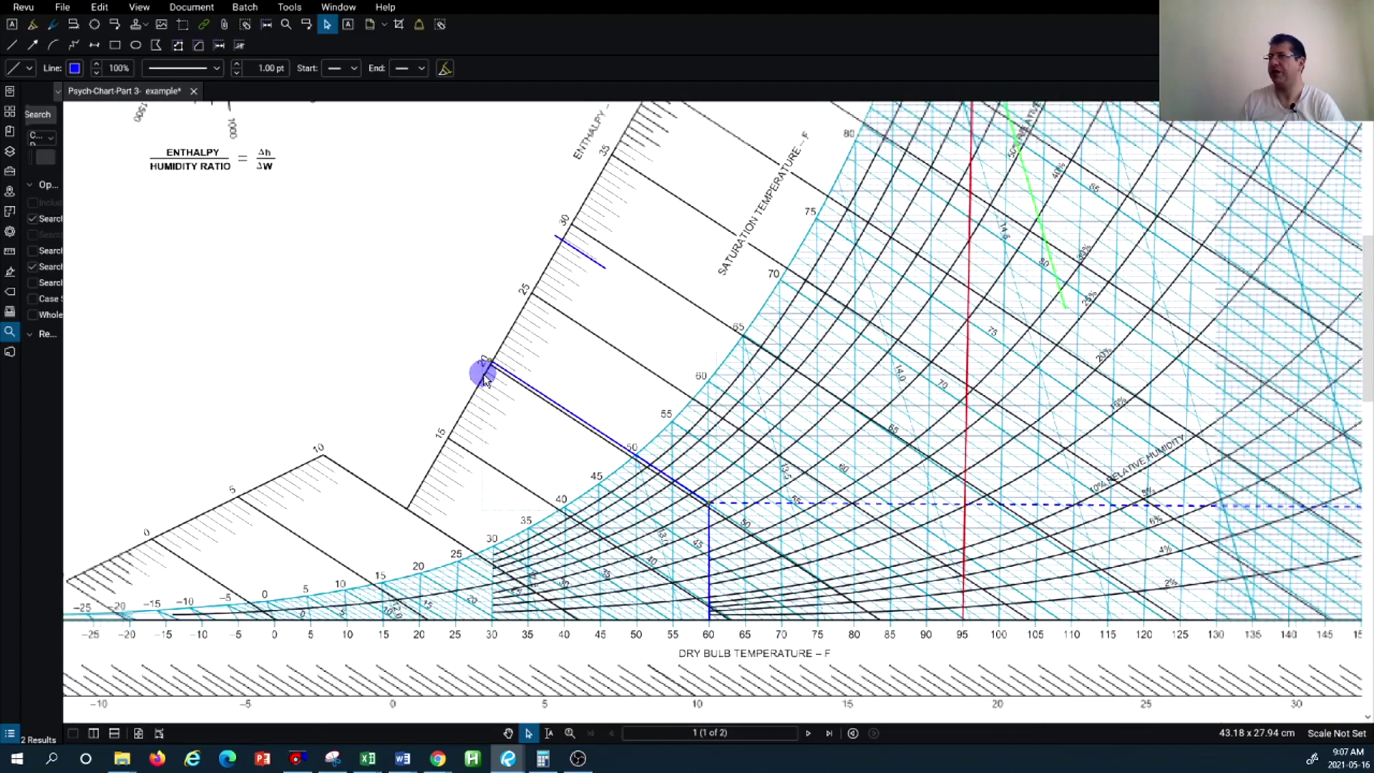
scroll(483, 369, "down", 2)
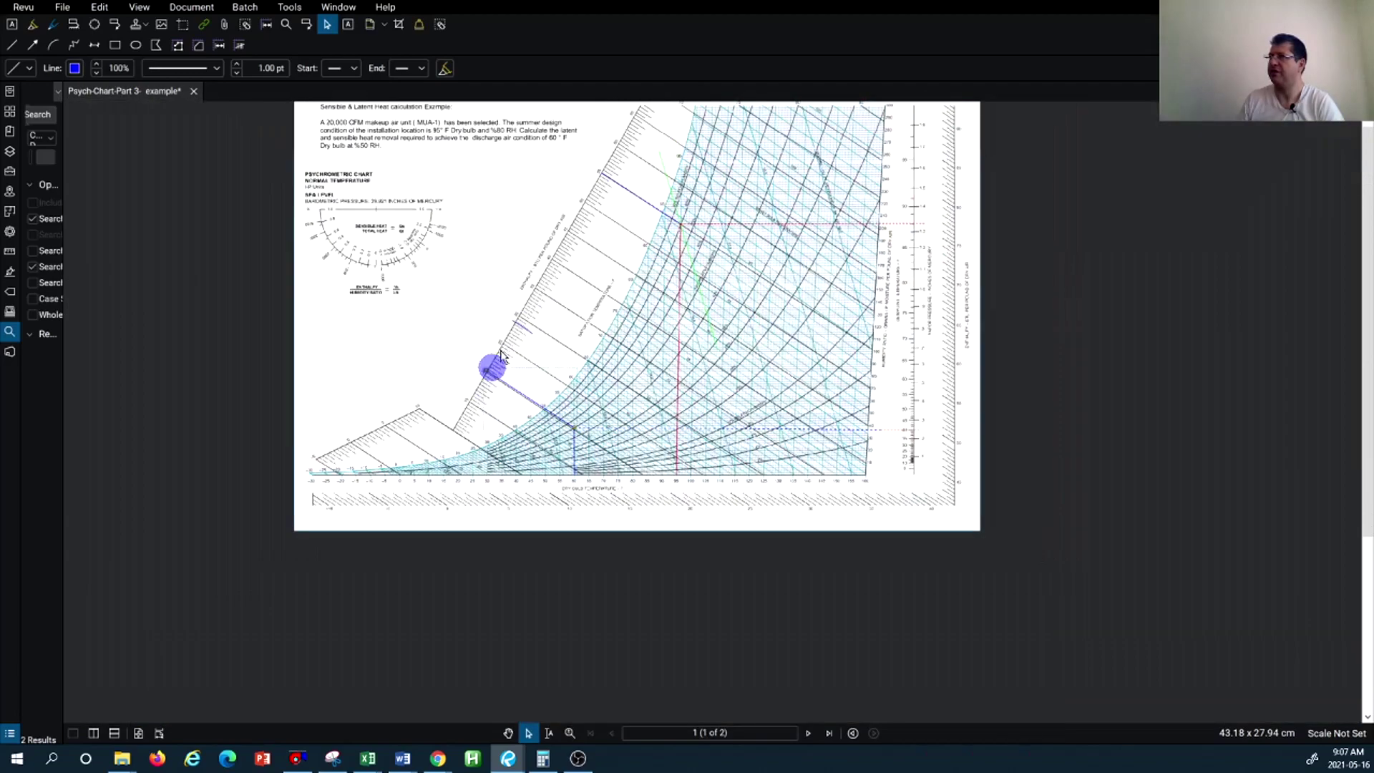
scroll(500, 355, "up", 4)
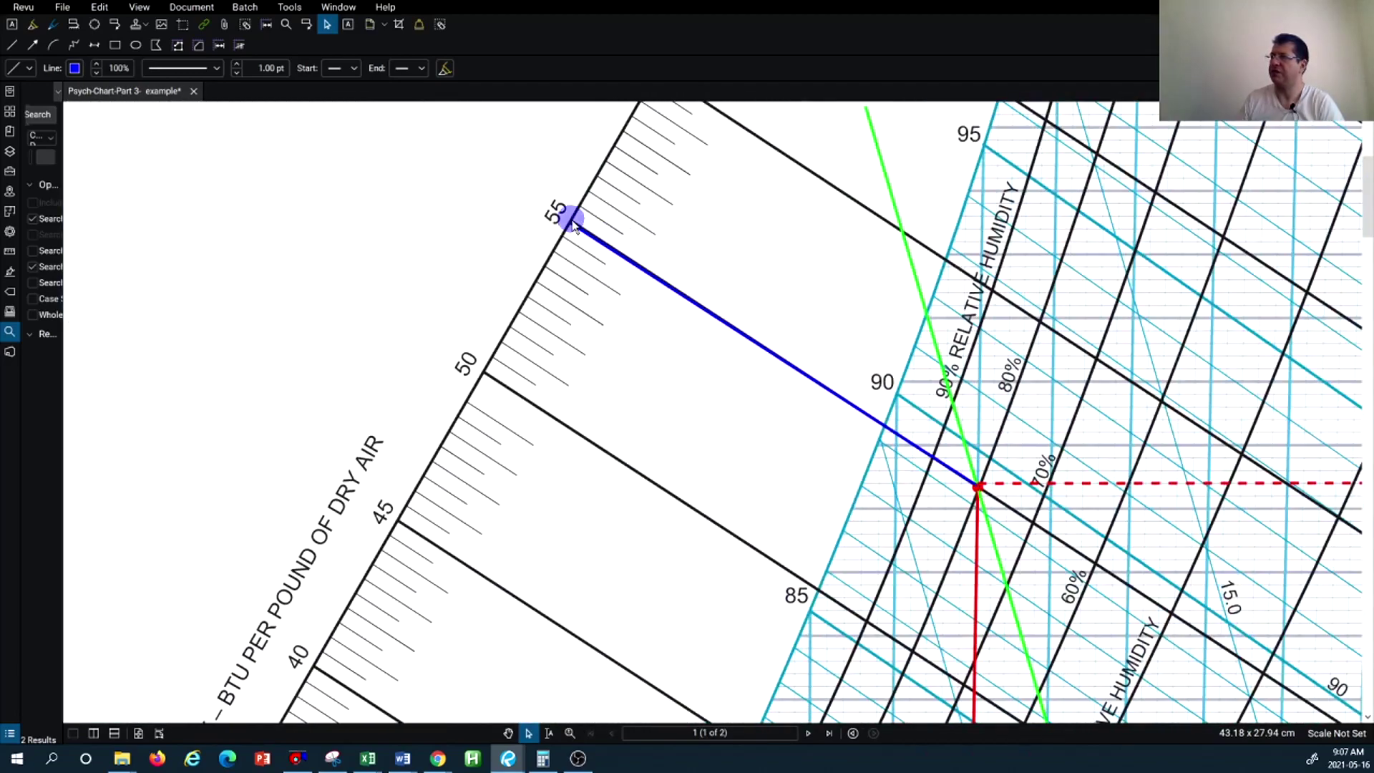
scroll(572, 221, "down", 4)
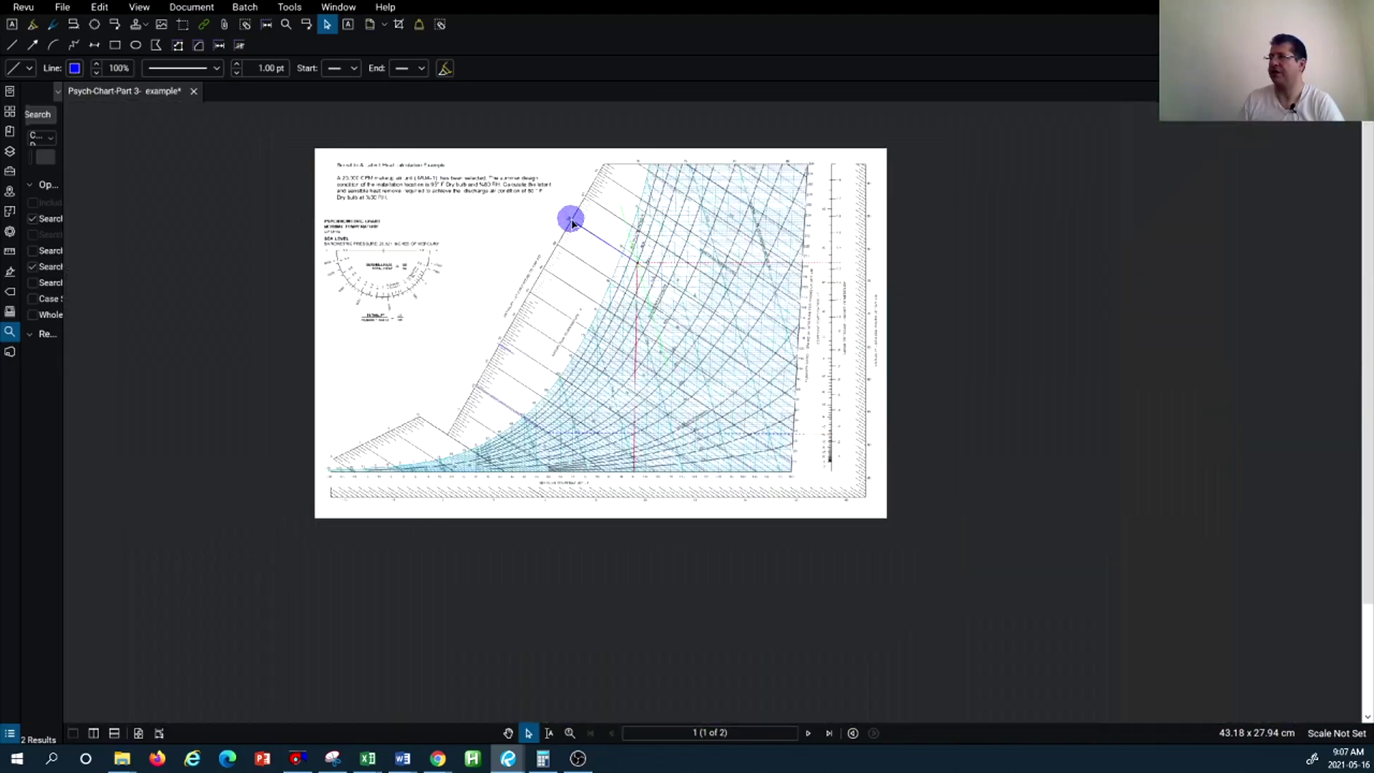